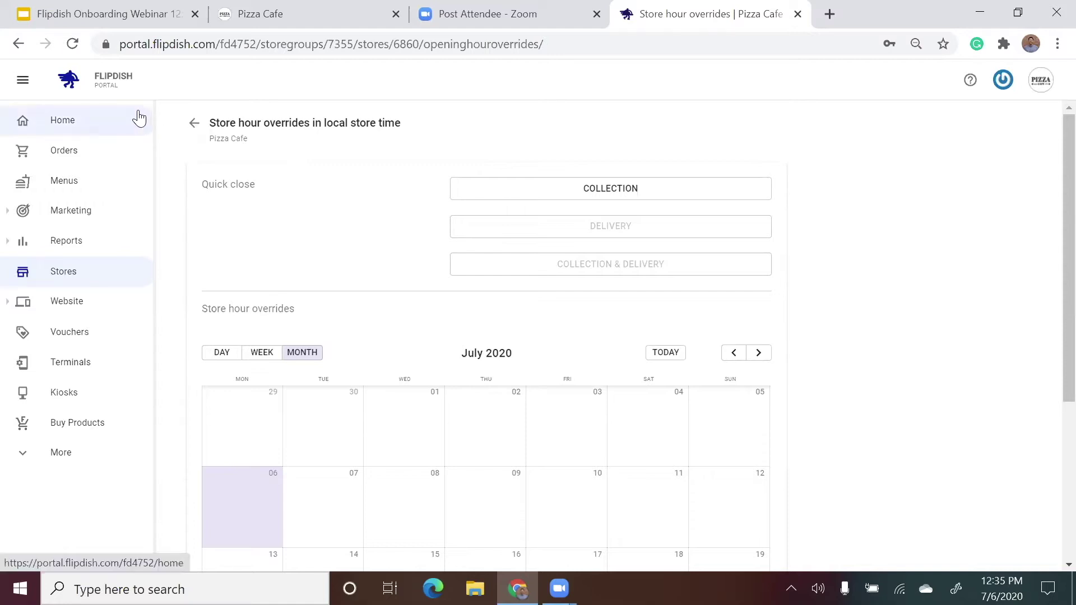
- From the portal home page, open the Pizza Cafe store's menu editor
{"action": "left_click", "coordinate": [139, 118]}
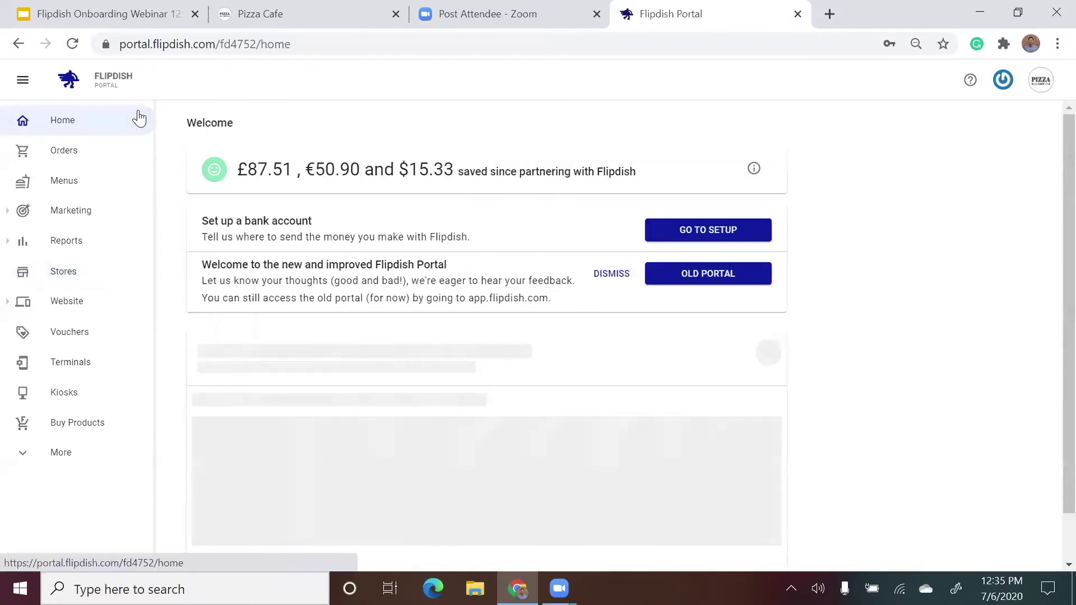
{"action": "scroll", "coordinate": [235, 177], "scroll_direction": "down", "scroll_amount": 1}
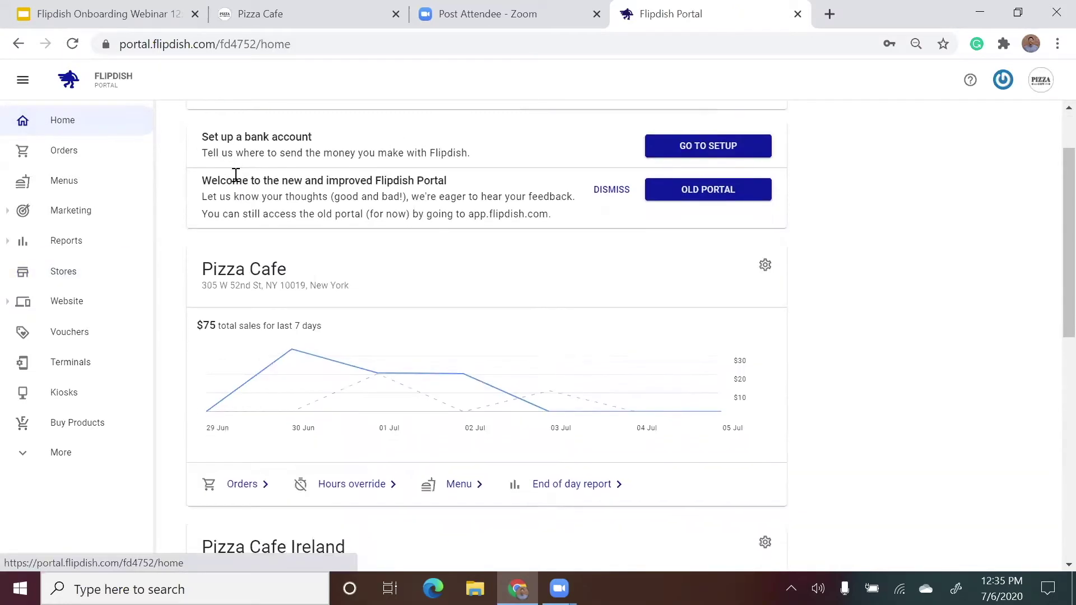
{"action": "left_click", "coordinate": [468, 487]}
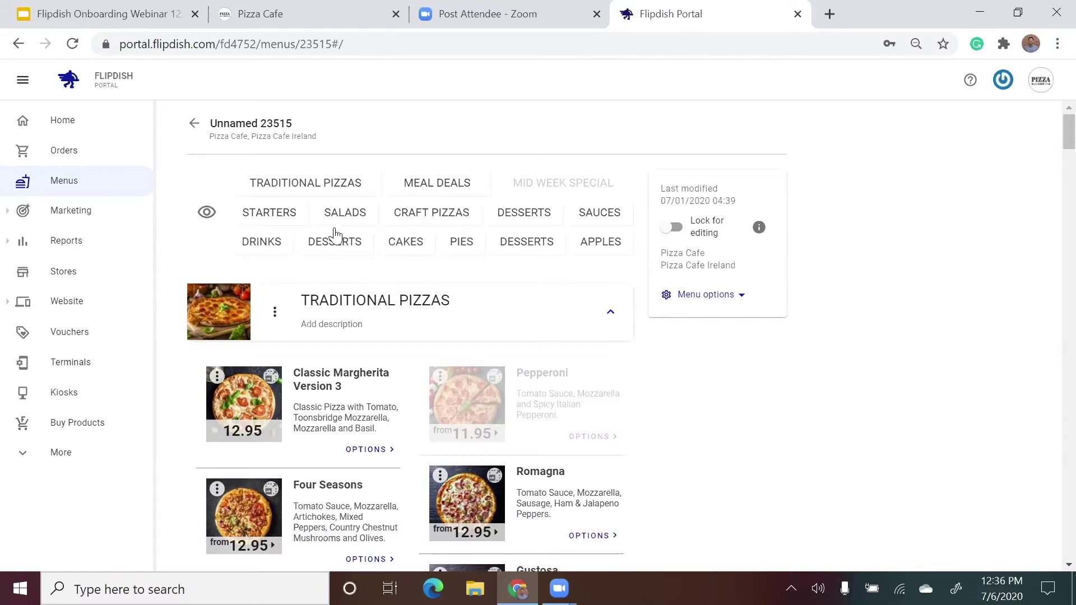
- Jump to the MEAL DEALS section, then scroll back up to Traditional Pizzas
{"action": "left_click", "coordinate": [425, 184]}
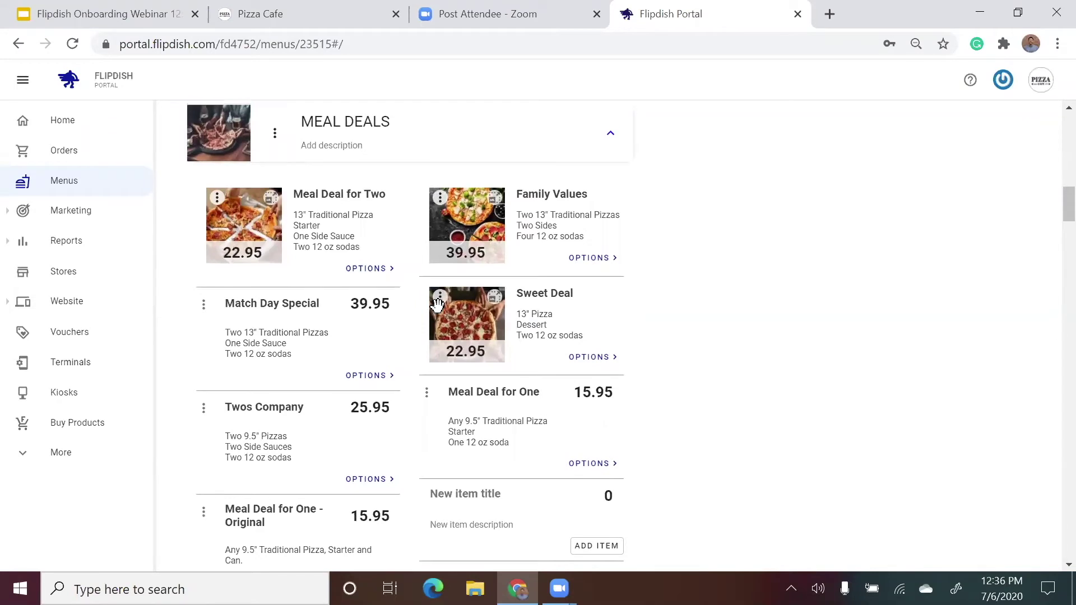
{"action": "scroll", "coordinate": [439, 306], "scroll_direction": "up", "scroll_amount": 15}
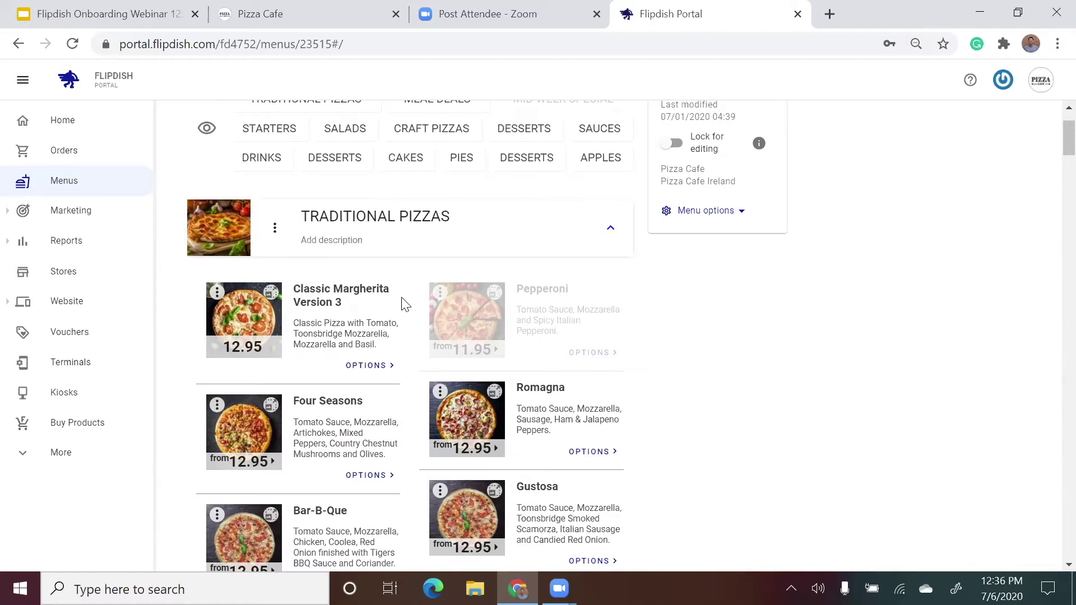
- Rename the pizza 'Classic Margherita Version 3' to 'Classic Margherita'
{"action": "left_click", "coordinate": [335, 289]}
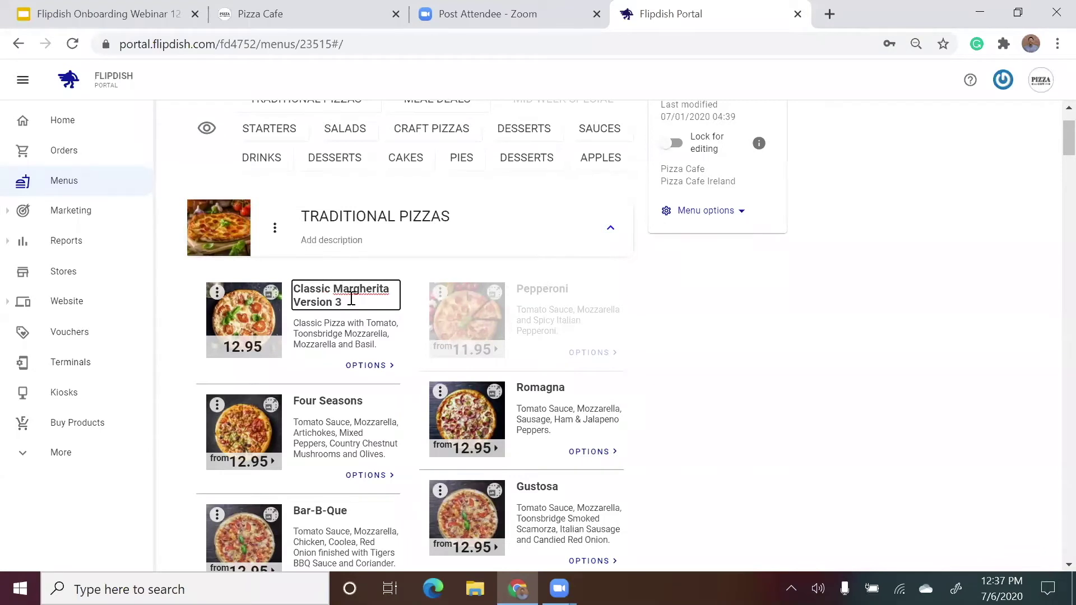
{"action": "key", "text": "BackSpace"}
{"action": "key", "text": "BackSpace"}
{"action": "key", "text": "BackSpace"}
{"action": "key", "text": "BackSpace"}
{"action": "key", "text": "BackSpace"}
{"action": "key", "text": "BackSpace"}
{"action": "key", "text": "BackSpace"}
{"action": "key", "text": "BackSpace"}
{"action": "key", "text": "BackSpace"}
{"action": "key", "text": "BackSpace"}
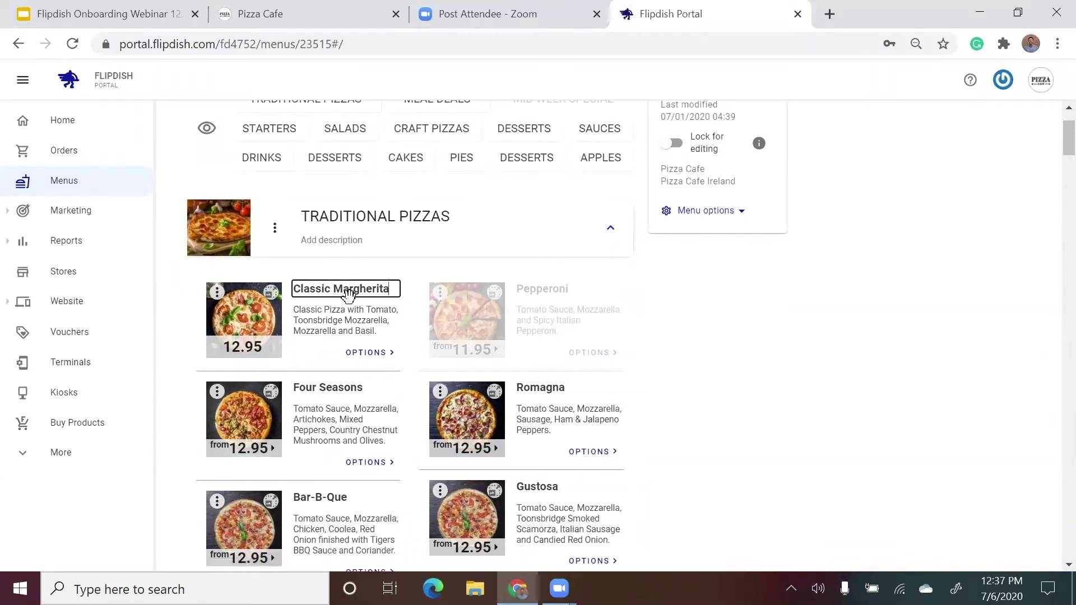
{"action": "left_click", "coordinate": [414, 287]}
- Change the Classic Margherita price from 12.95 to 11.95
{"action": "left_click", "coordinate": [243, 346]}
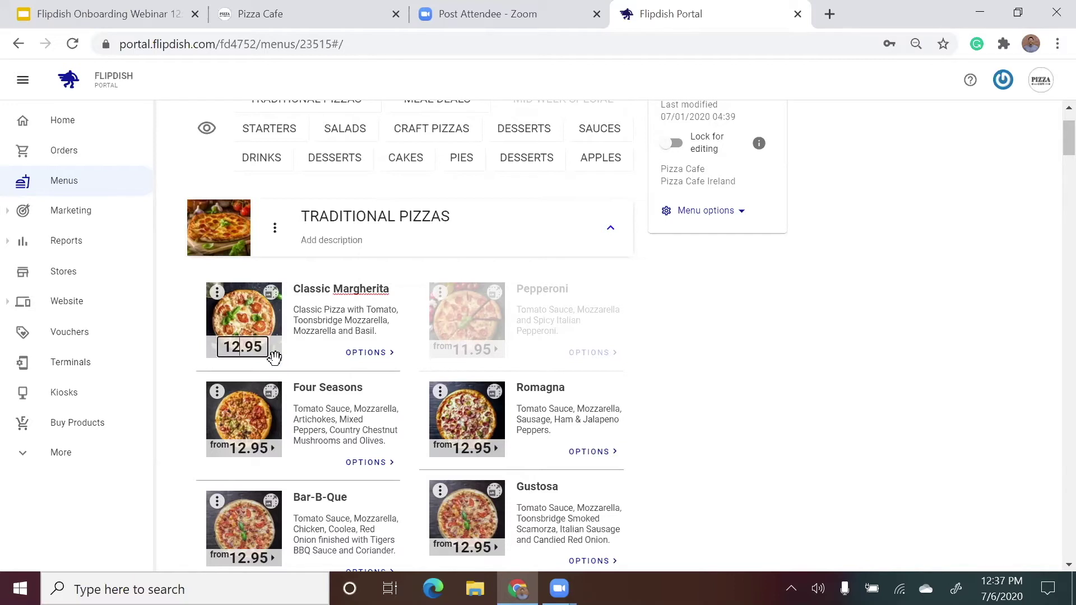
{"action": "key", "text": "BackSpace"}
{"action": "type", "text": "1"}
{"action": "left_click", "coordinate": [416, 344]}
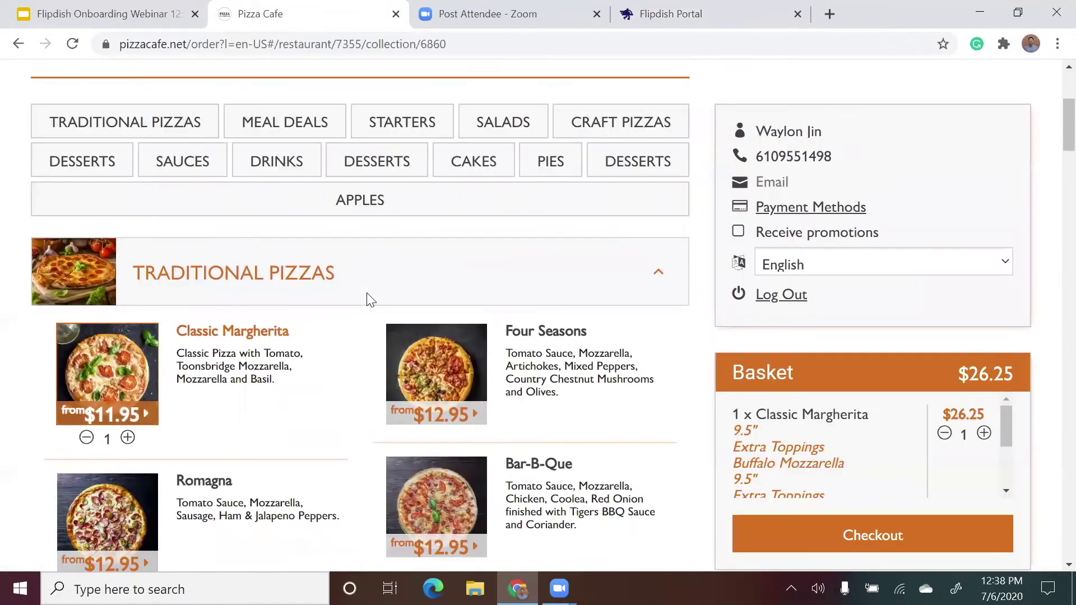
- Remove the Classic Margherita from the Pizza Cafe basket, leaving it at $0.00
{"action": "left_click", "coordinate": [86, 438]}
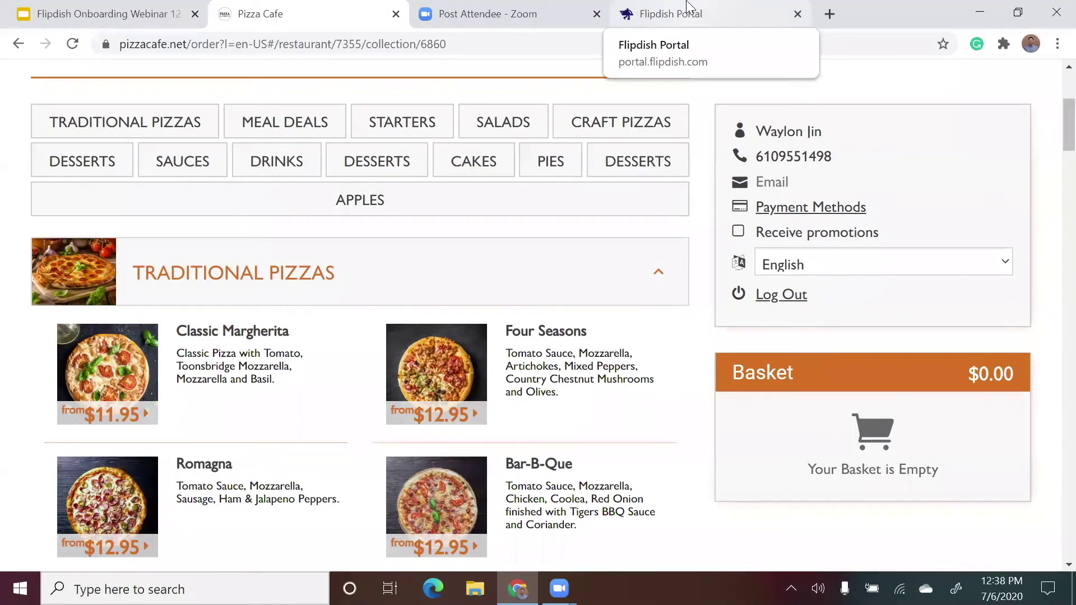
- Back in the menu editor, add a new CHURROS section below the APPLES section
{"action": "left_click", "coordinate": [690, 8]}
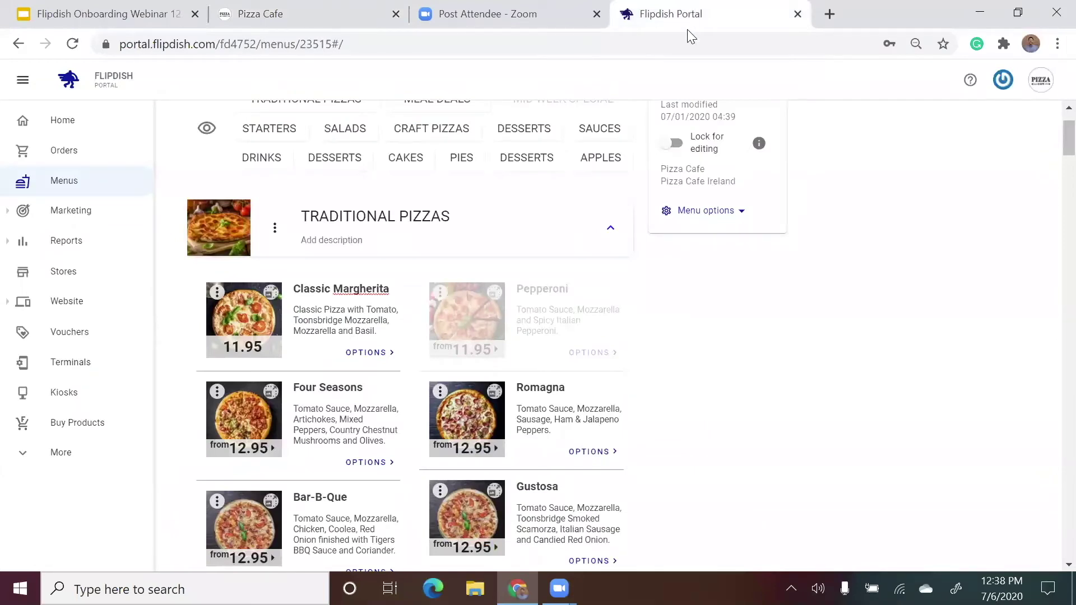
{"action": "scroll", "coordinate": [400, 200], "scroll_direction": "up", "scroll_amount": 2}
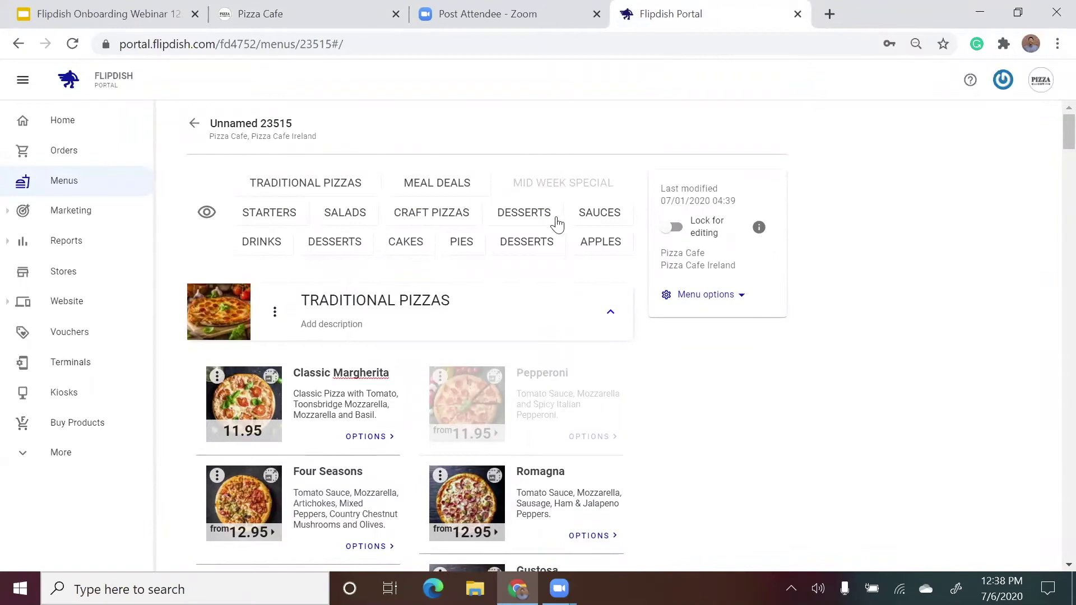
{"action": "left_click", "coordinate": [597, 241]}
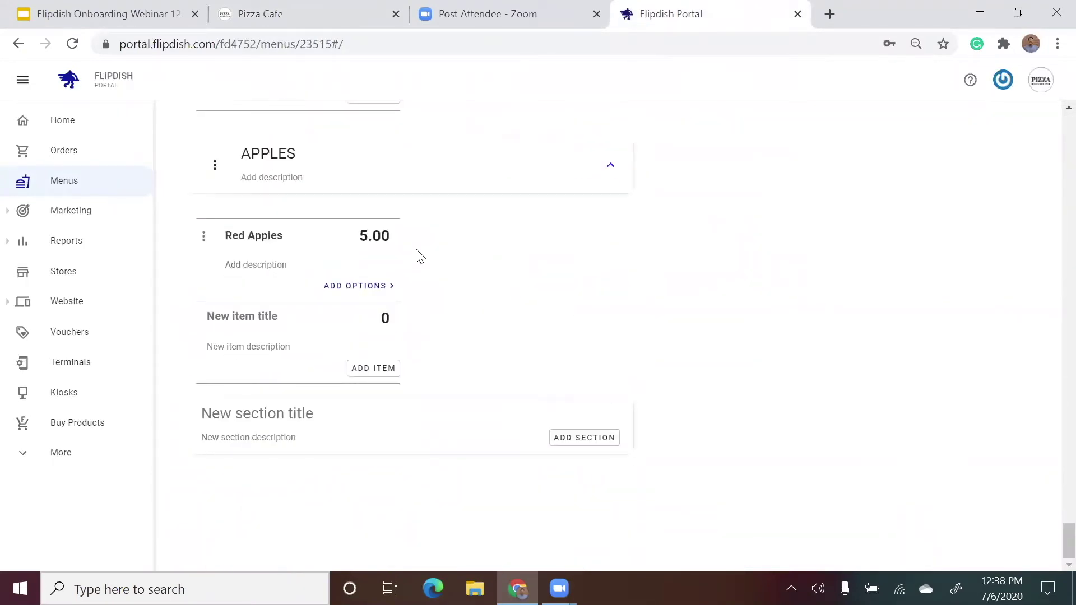
{"action": "left_click", "coordinate": [310, 415]}
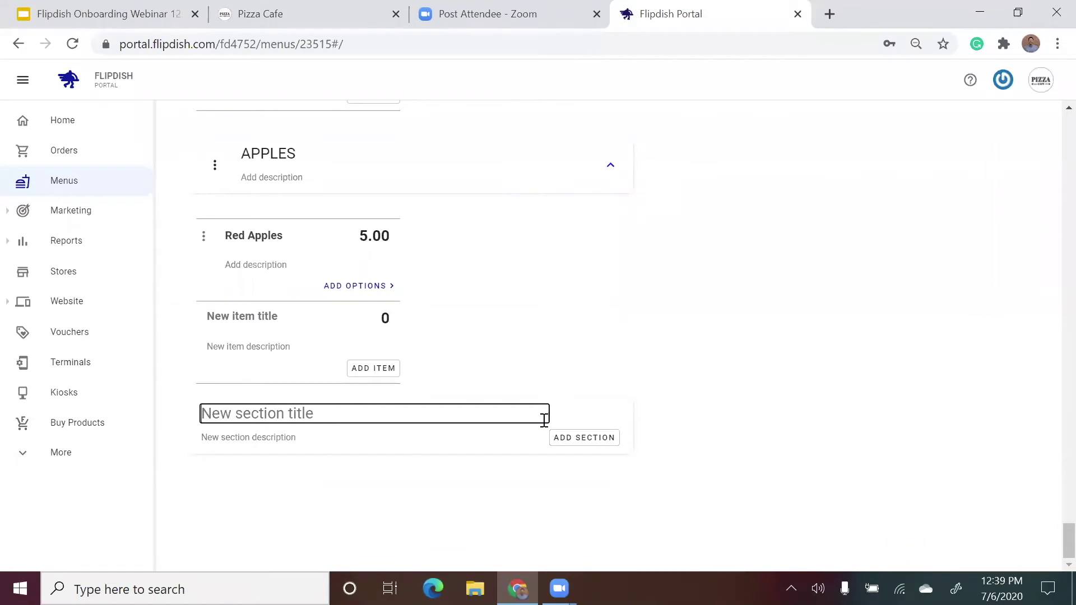
{"action": "type", "text": "CHURROS"}
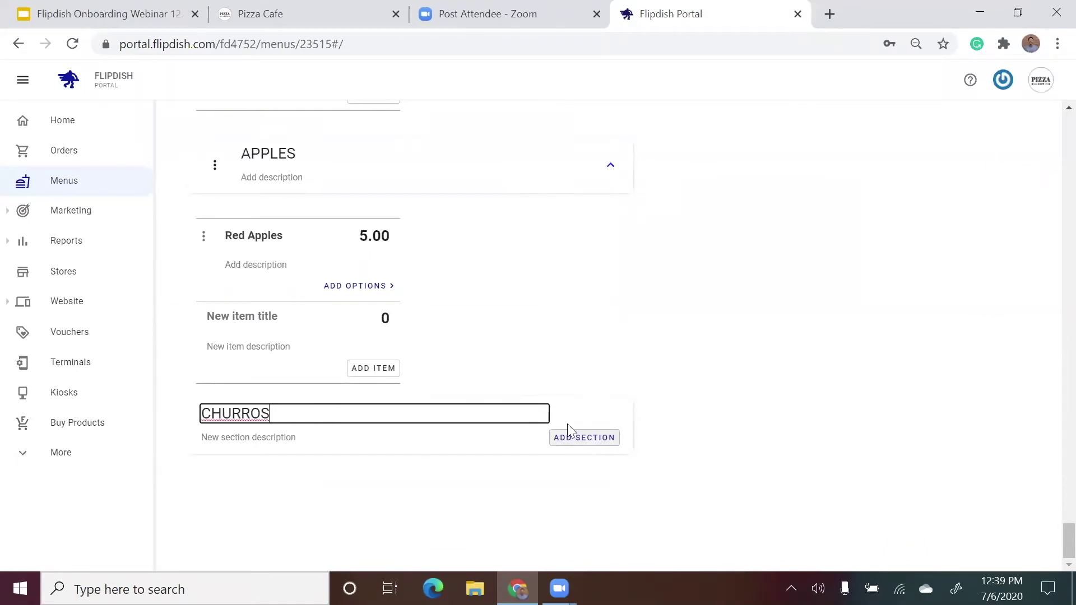
{"action": "left_click", "coordinate": [603, 439]}
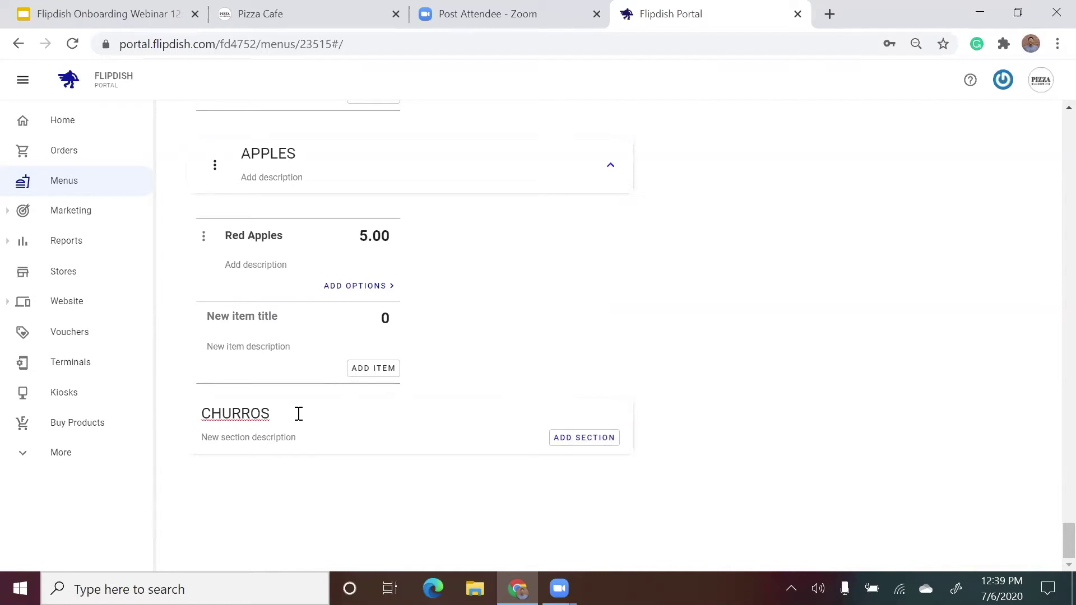
{"action": "left_click", "coordinate": [612, 441]}
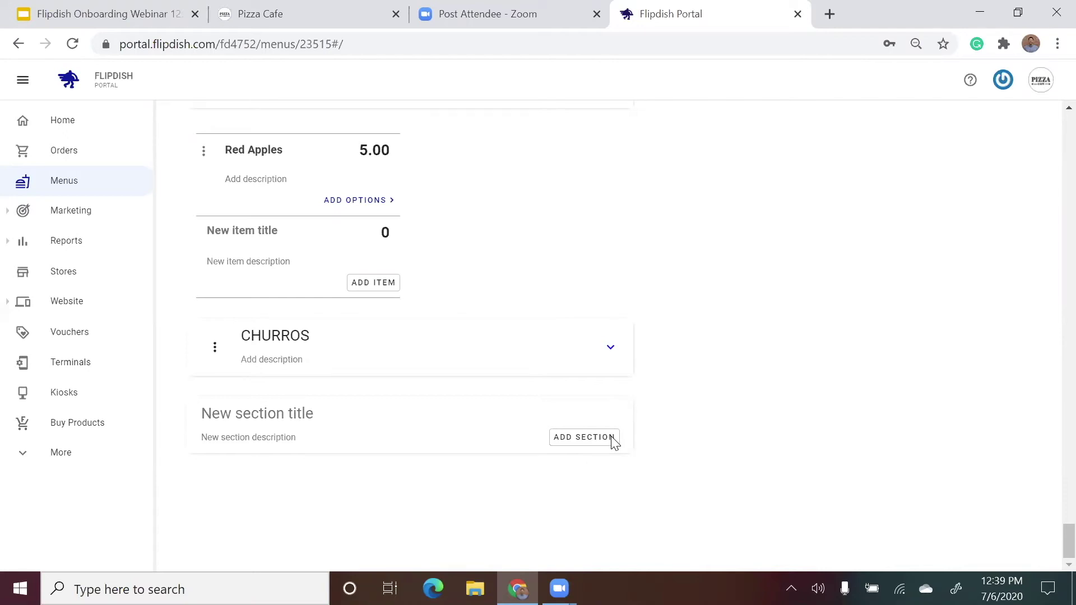
- Expand CHURROS and enter a new item titled Churro, described 'with chocolate', priced 5
{"action": "left_click", "coordinate": [611, 348]}
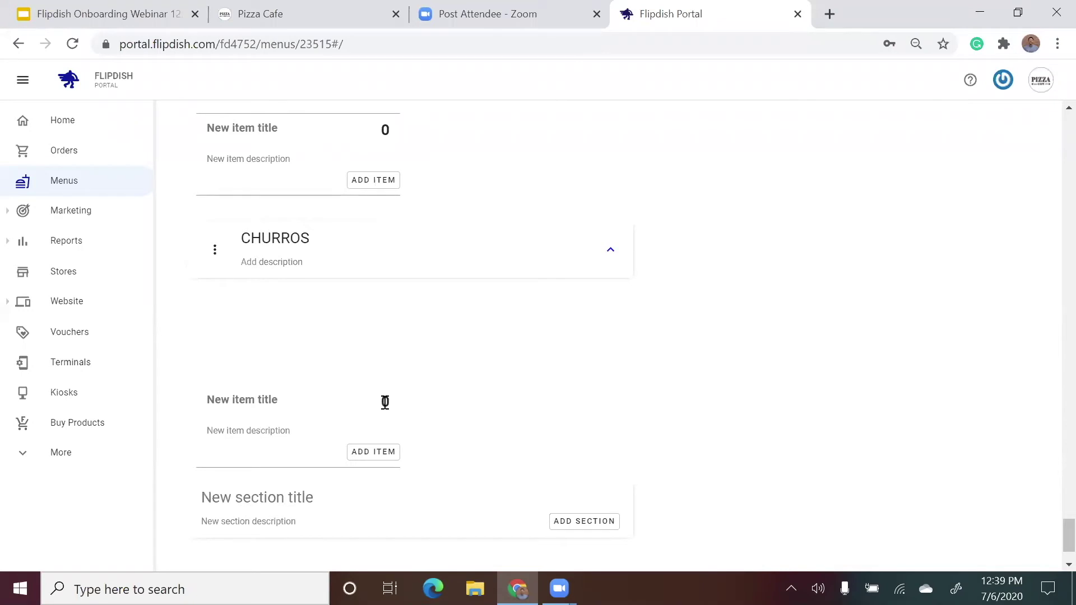
{"action": "left_click", "coordinate": [282, 399]}
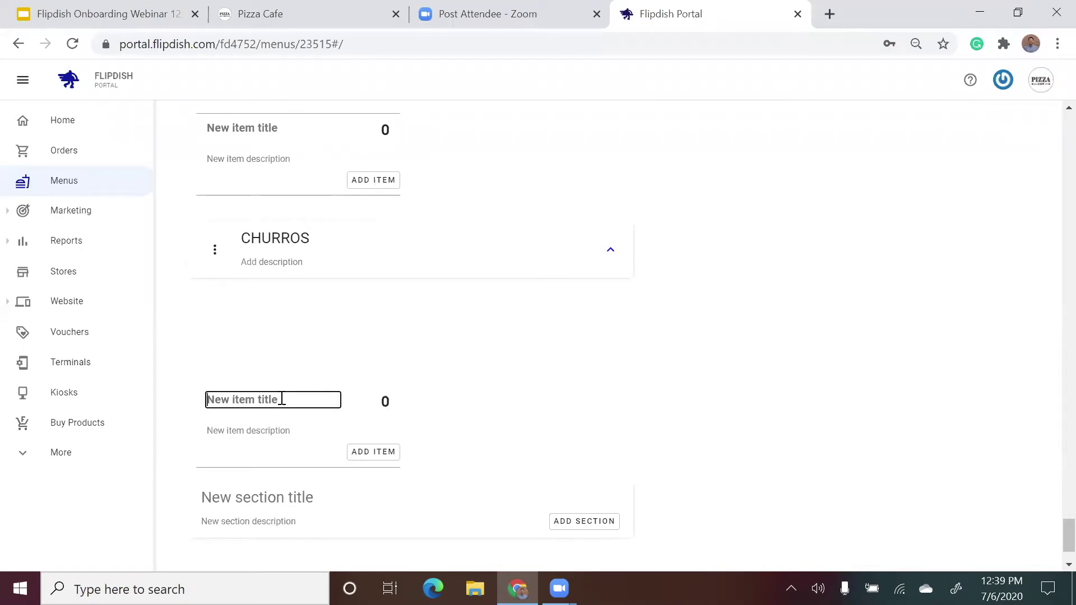
{"action": "type", "text": "Chru"}
{"action": "key", "text": "BackSpace"}
{"action": "key", "text": "BackSpace"}
{"action": "type", "text": "urro"}
{"action": "left_click", "coordinate": [274, 429]}
{"action": "type", "text": "with"}
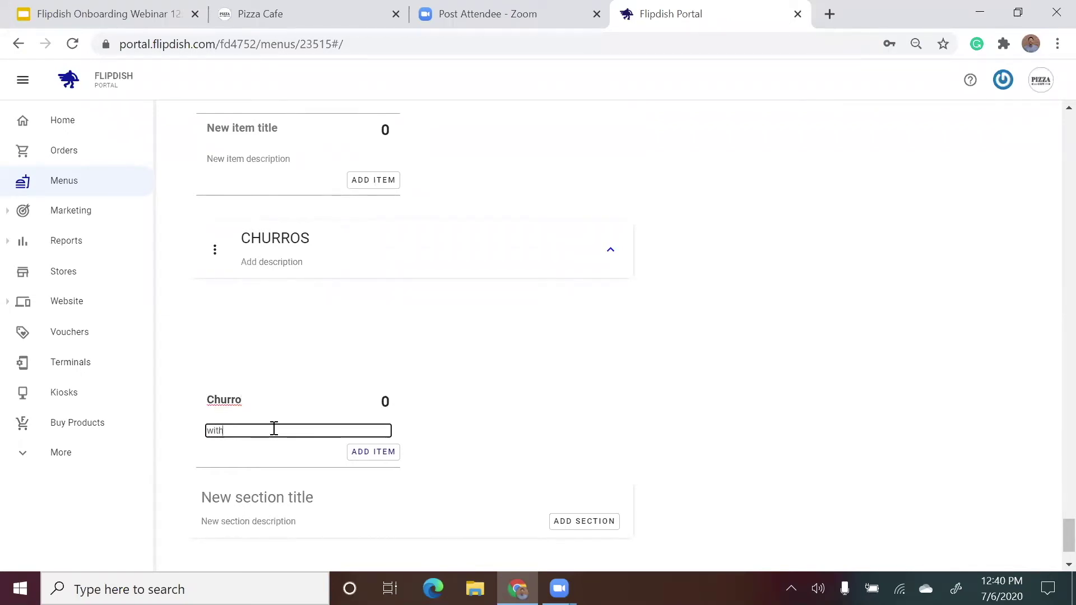
{"action": "type", "text": " chocolate"}
{"action": "left_click", "coordinate": [385, 402]}
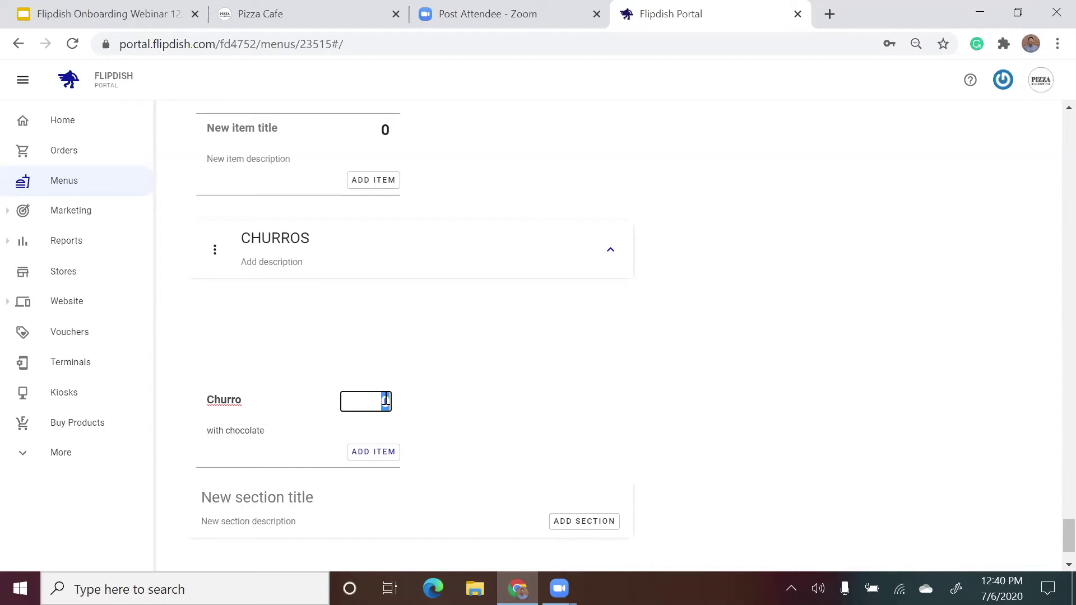
{"action": "type", "text": "5"}
- Save the Churro item and duplicate it
{"action": "left_click", "coordinate": [376, 456]}
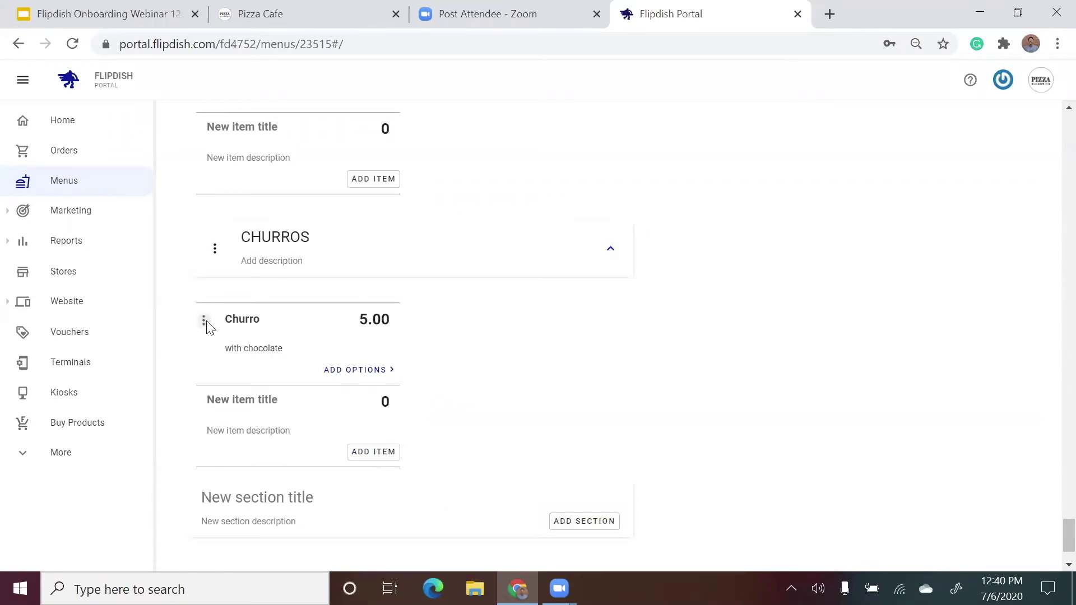
{"action": "left_click", "coordinate": [206, 322]}
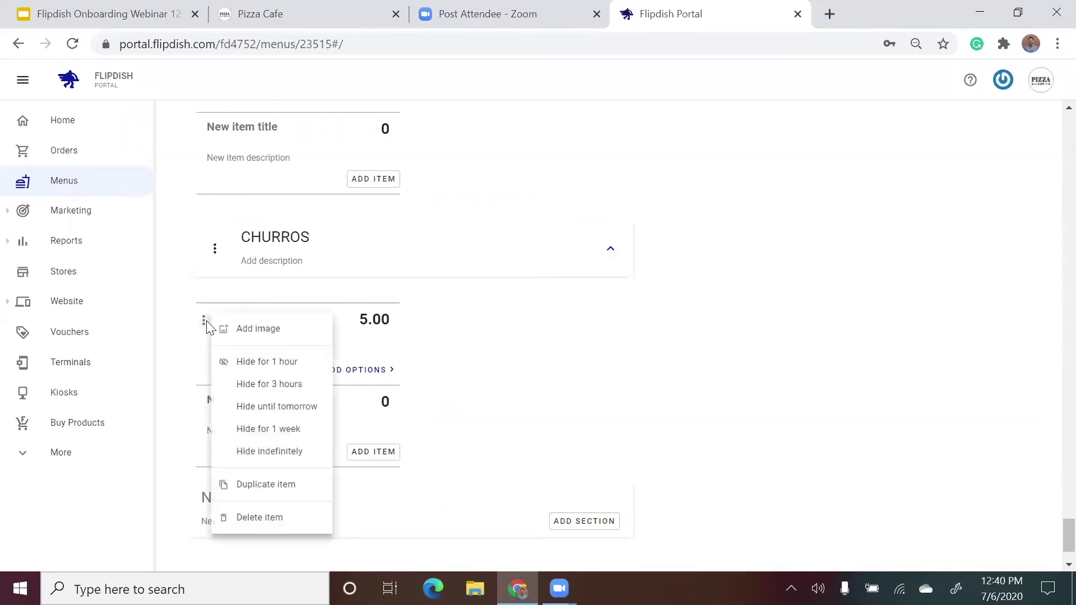
{"action": "left_click", "coordinate": [301, 498]}
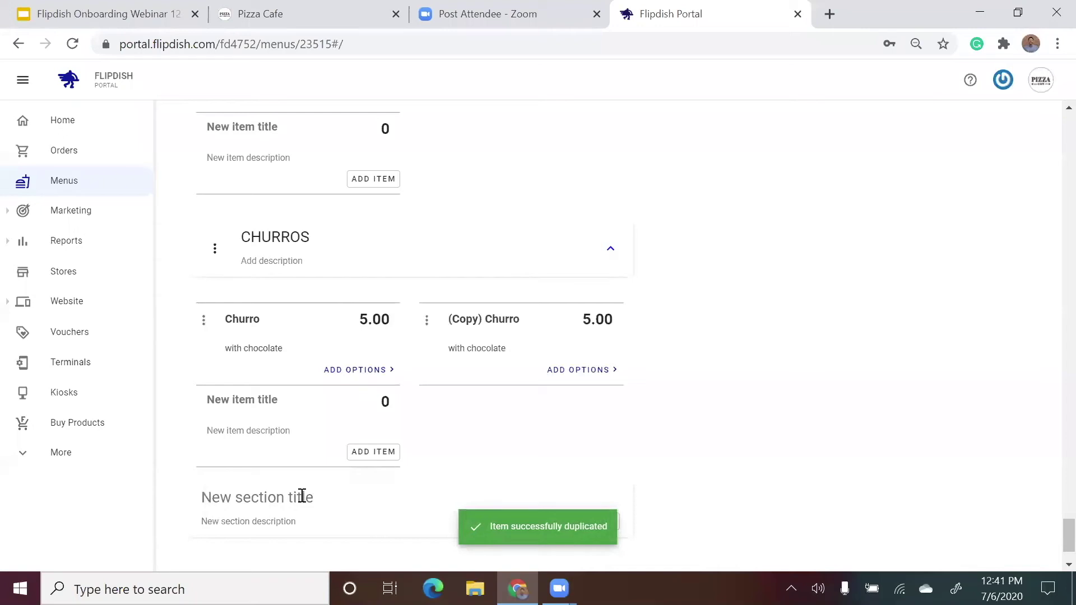
- Rename the copy to Vanilla Churro and clear its 'with chocolate' description
{"action": "left_click", "coordinate": [483, 319]}
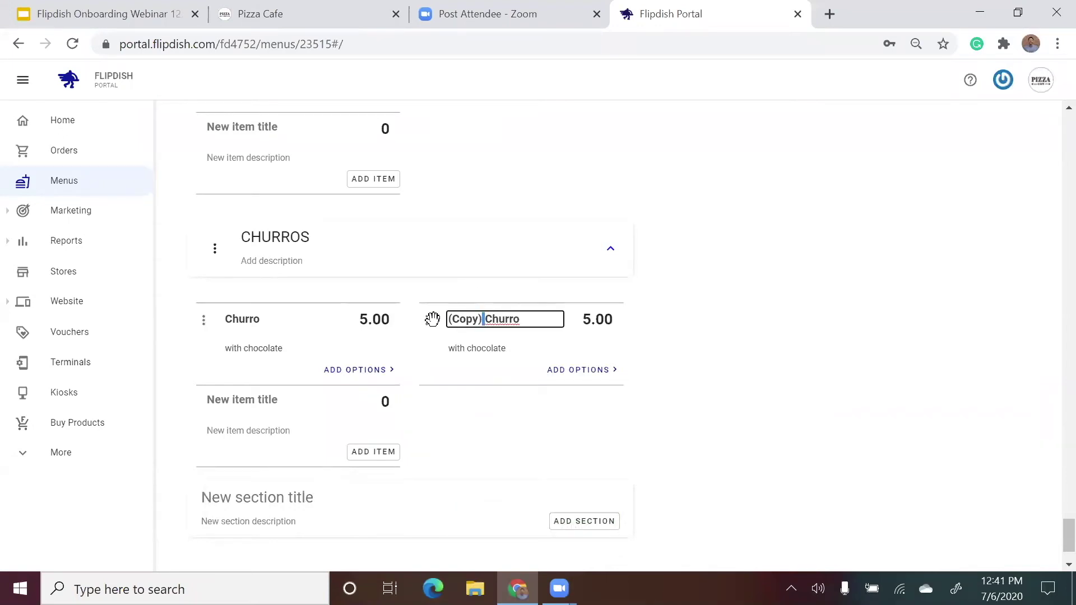
{"action": "key", "text": "shift+Home"}
{"action": "type", "text": "Vanilla"}
{"action": "left_click", "coordinate": [746, 311]}
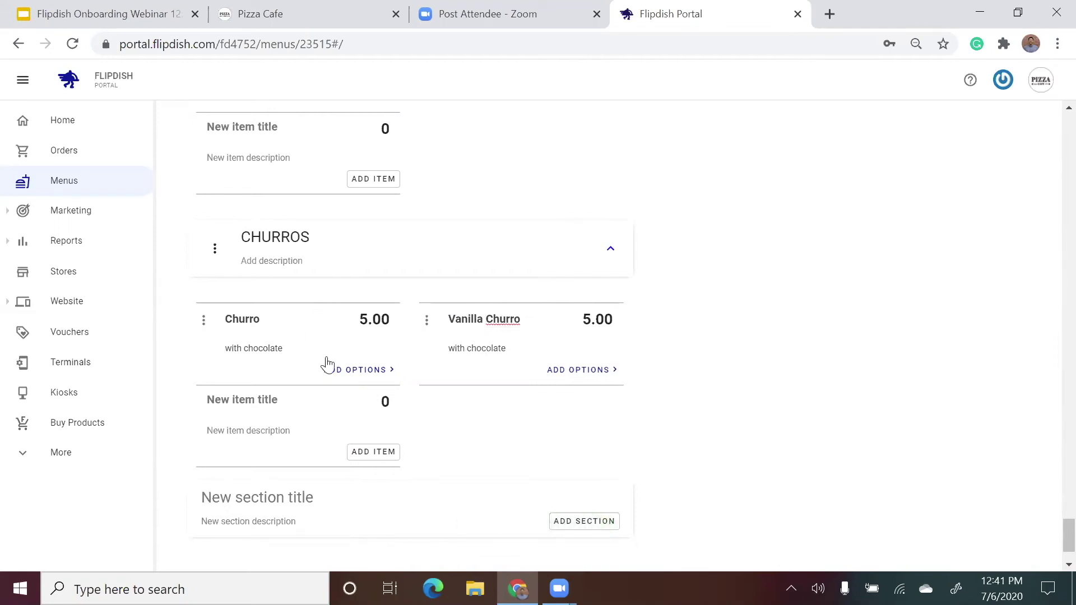
{"action": "left_click", "coordinate": [490, 348]}
{"action": "key", "text": "BackSpace"}
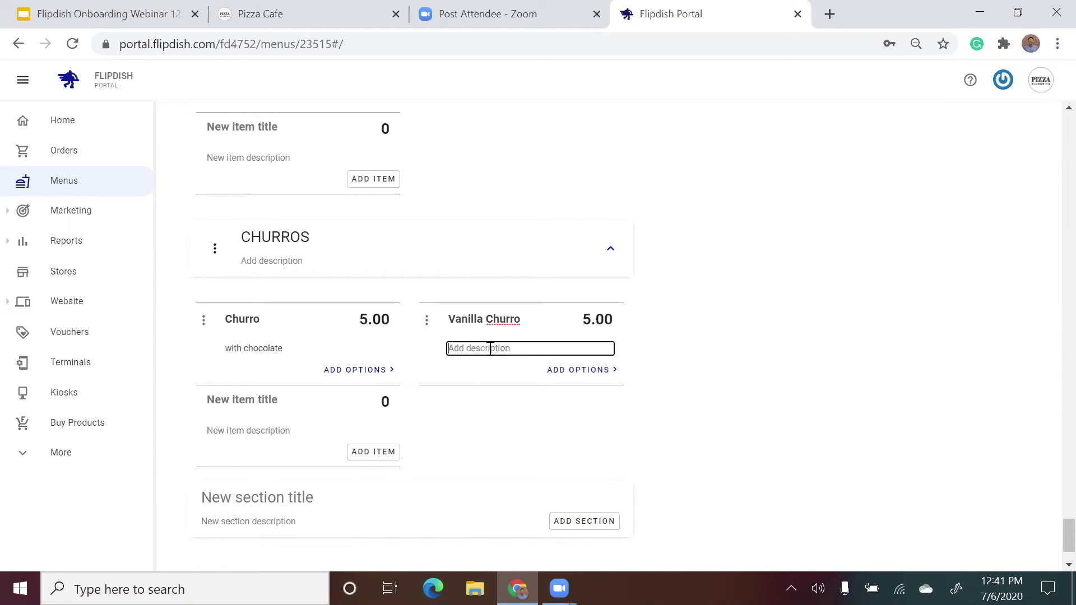
{"action": "left_click", "coordinate": [714, 321]}
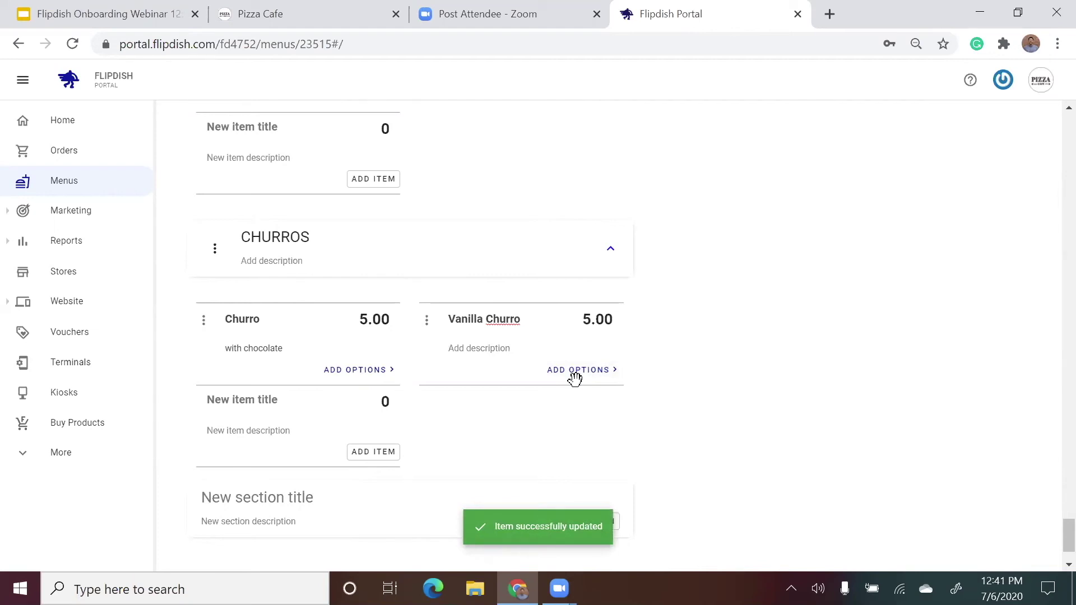
- Delete the Vanilla Churro item, confirming the deletion with OK
{"action": "left_click", "coordinate": [426, 321]}
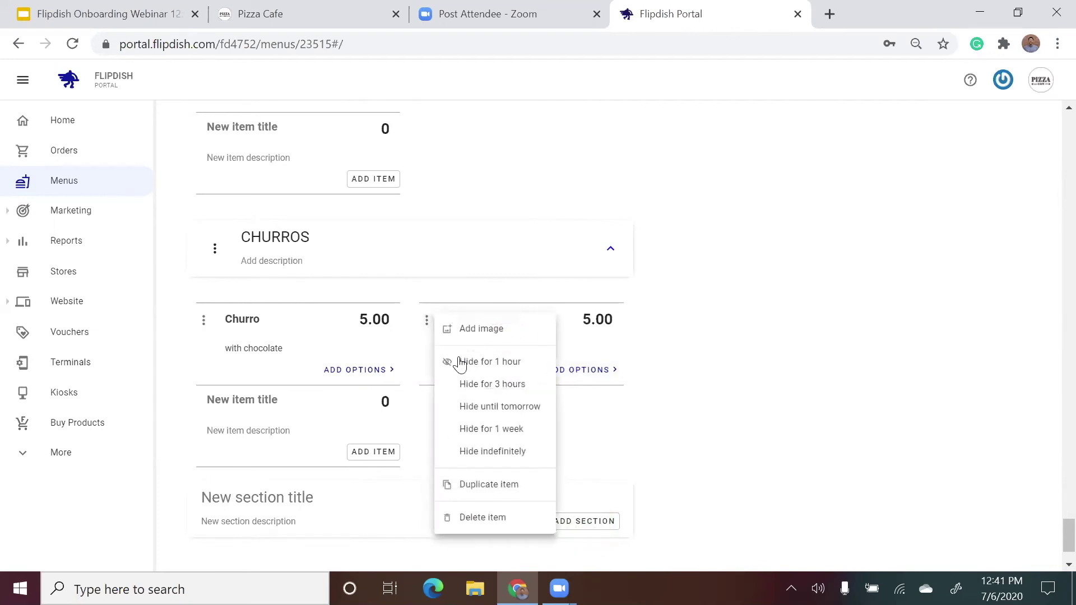
{"action": "left_click", "coordinate": [496, 517]}
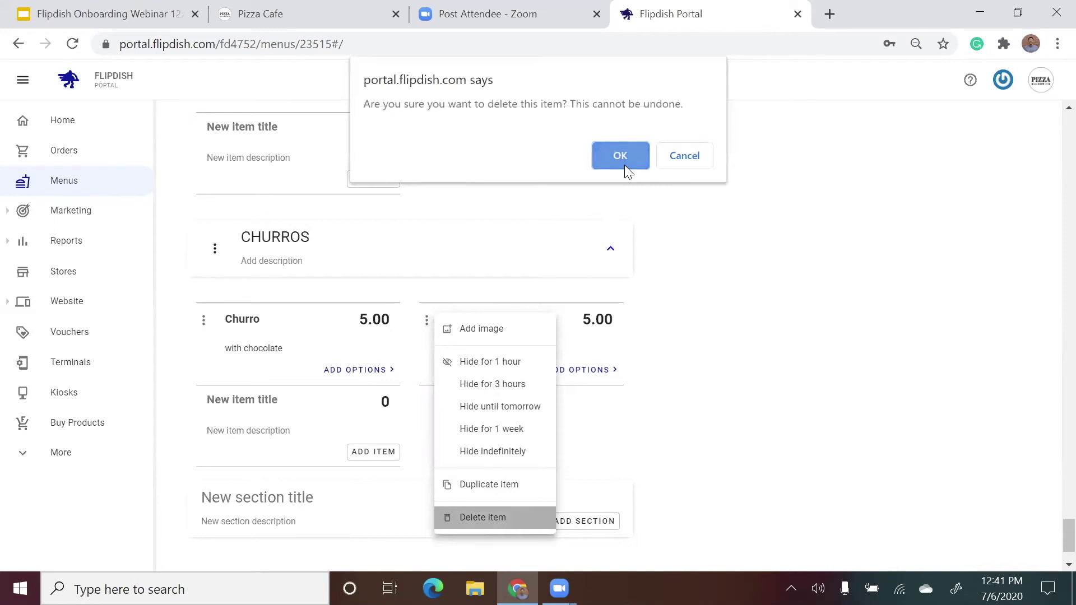
{"action": "left_click", "coordinate": [620, 156]}
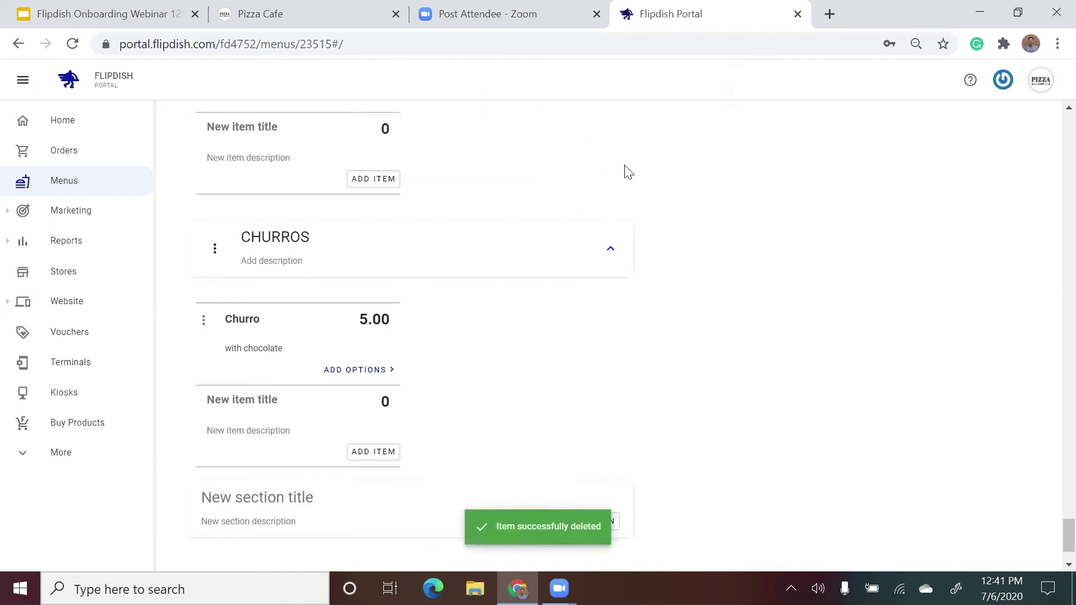
- Collapse the CHURROS section from its actions menu and scroll back to the menu's top
{"action": "left_click", "coordinate": [215, 249]}
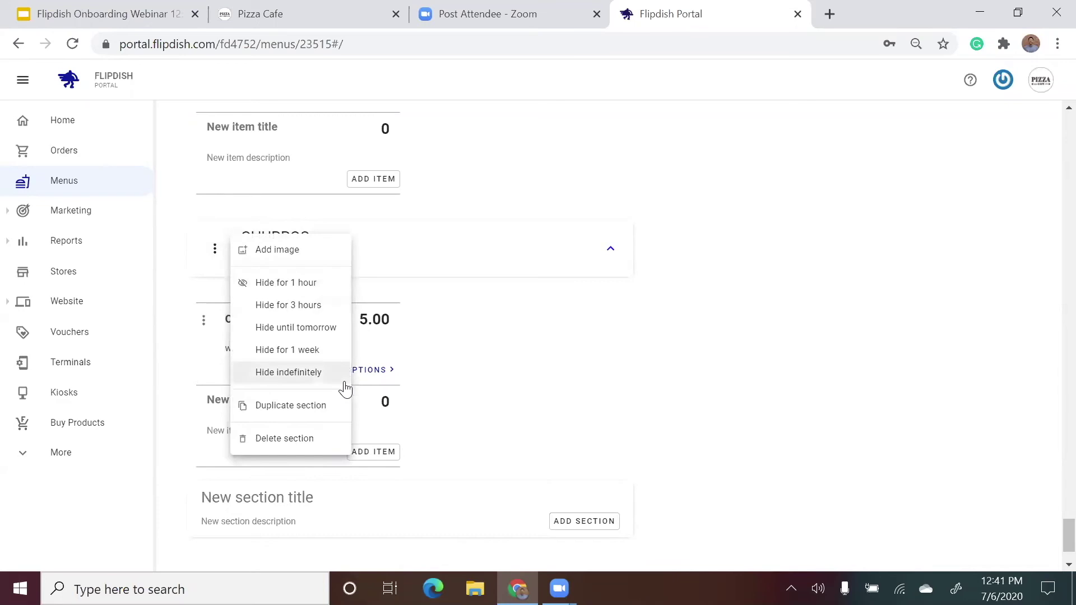
{"action": "left_click", "coordinate": [337, 411]}
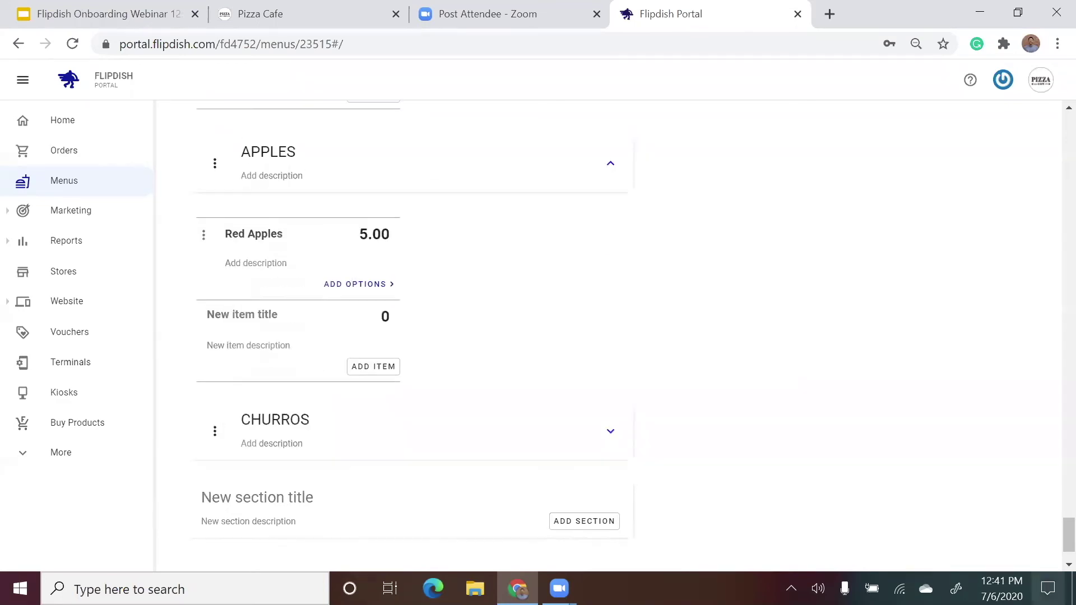
{"action": "scroll", "coordinate": [1050, 440], "scroll_direction": "up", "scroll_amount": 20}
{"action": "scroll", "coordinate": [783, 376], "scroll_direction": "up", "scroll_amount": 15}
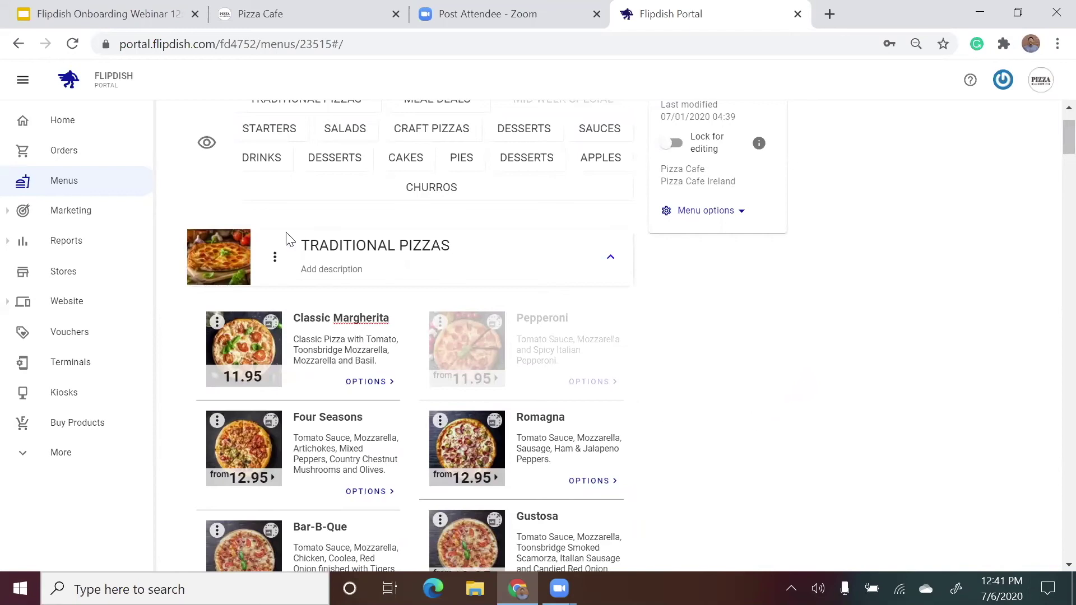
- Open Classic Margherita's actions menu and close it without changes
{"action": "left_click", "coordinate": [217, 322]}
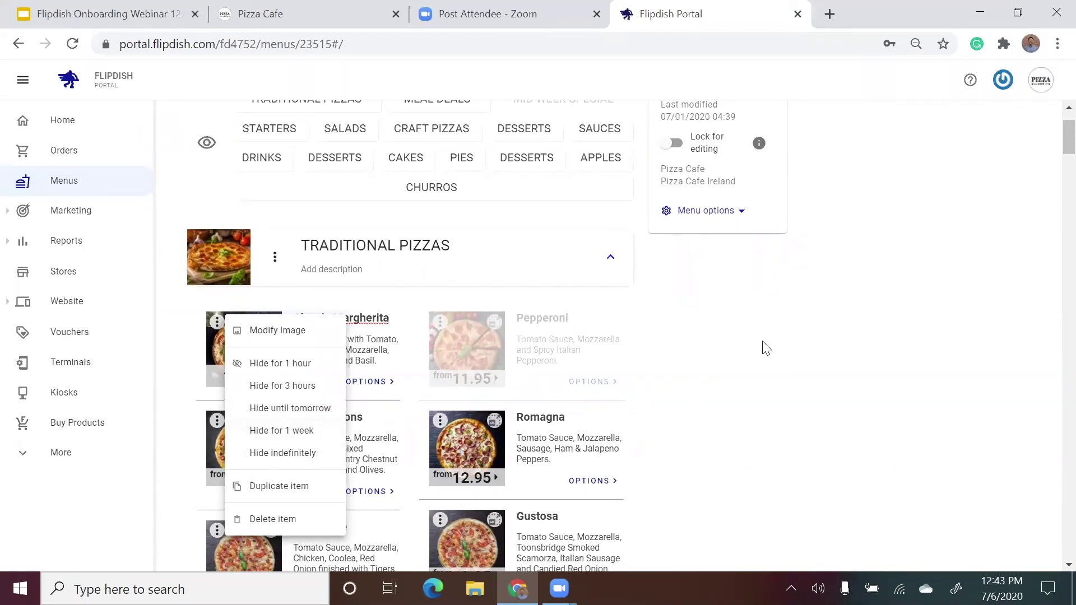
{"action": "left_click", "coordinate": [569, 384]}
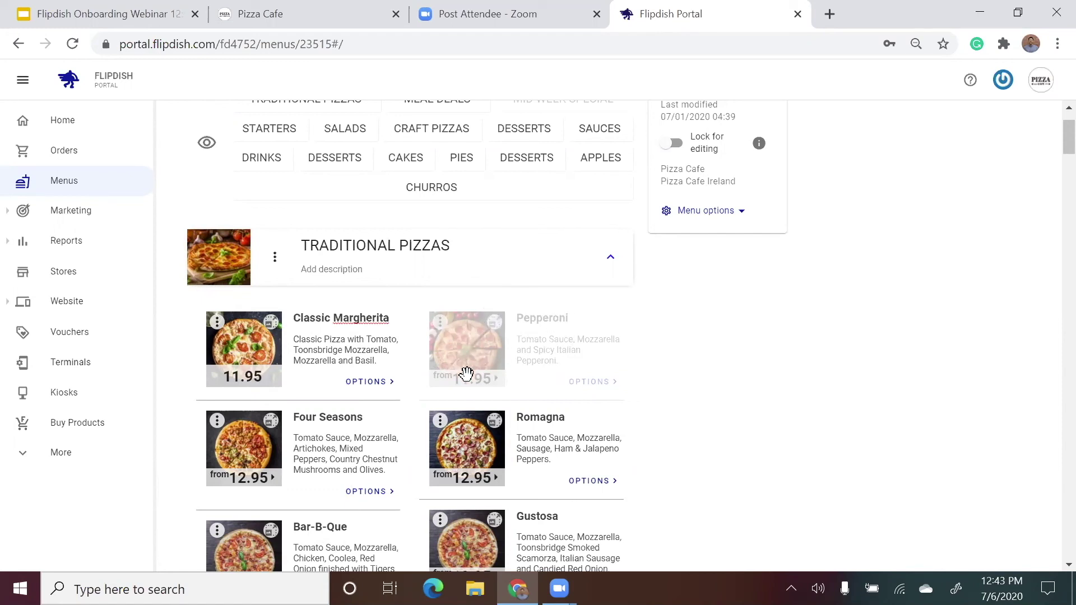
- Show Pepperoni on the menu, then hide it again indefinitely in Traditional Pizzas
{"action": "left_click", "coordinate": [440, 324]}
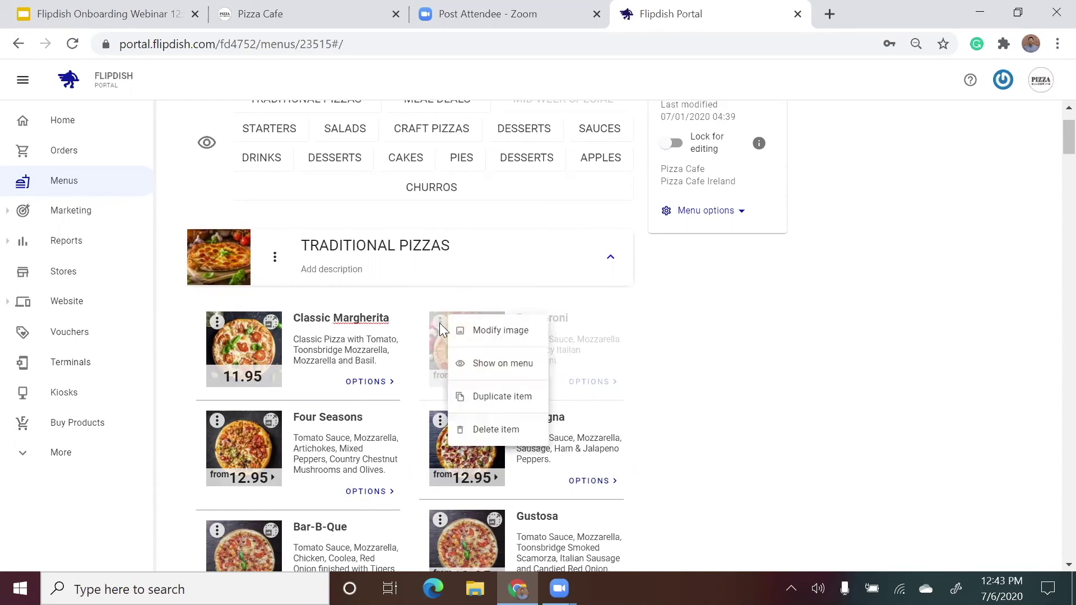
{"action": "left_click", "coordinate": [508, 363]}
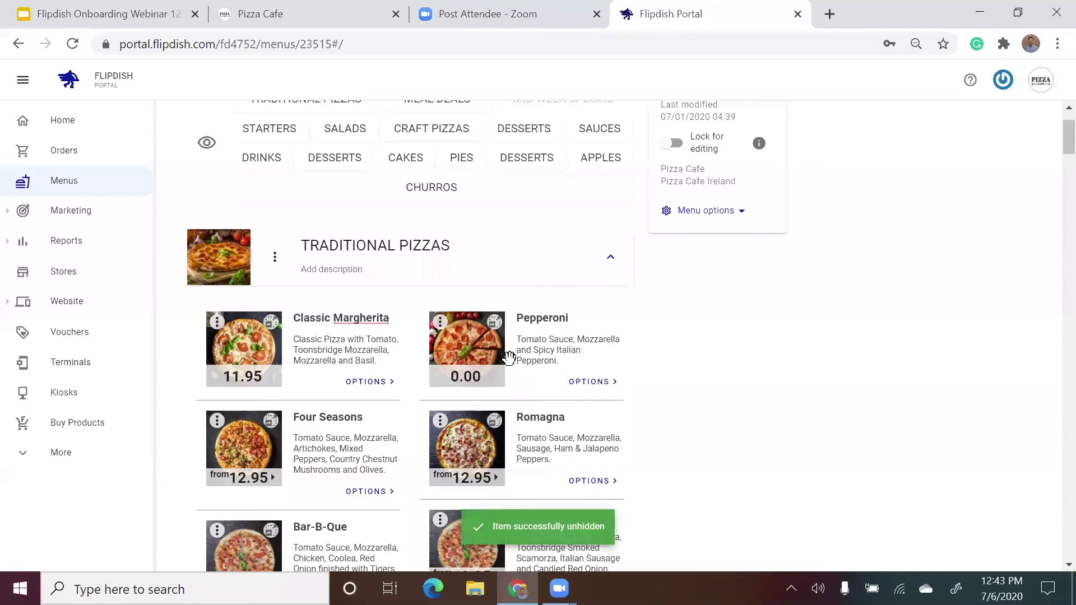
{"action": "left_click", "coordinate": [441, 323]}
{"action": "left_click", "coordinate": [547, 453]}
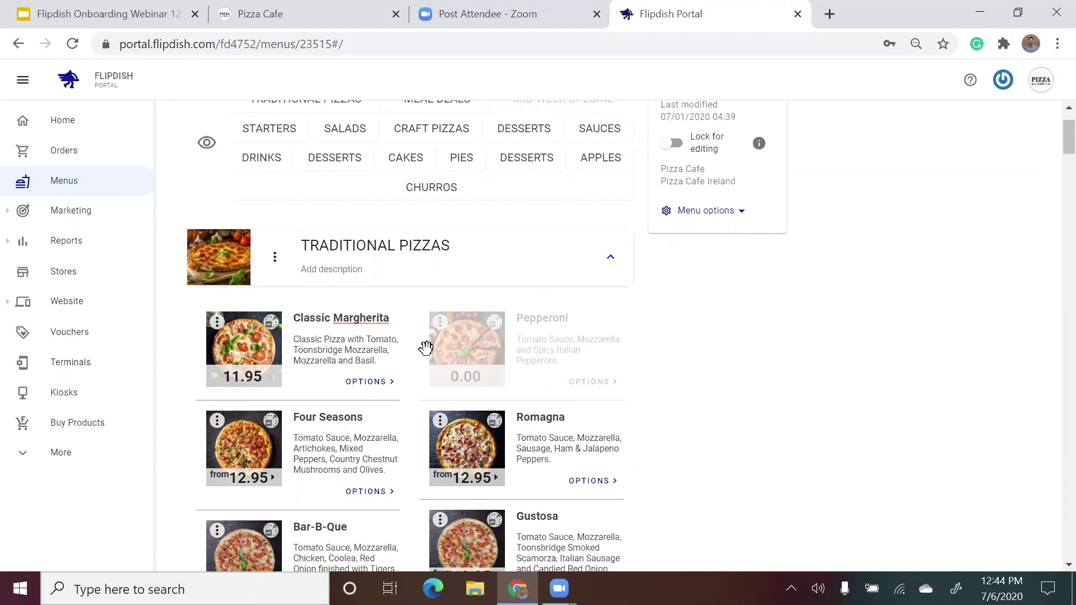
{"action": "left_click", "coordinate": [218, 323]}
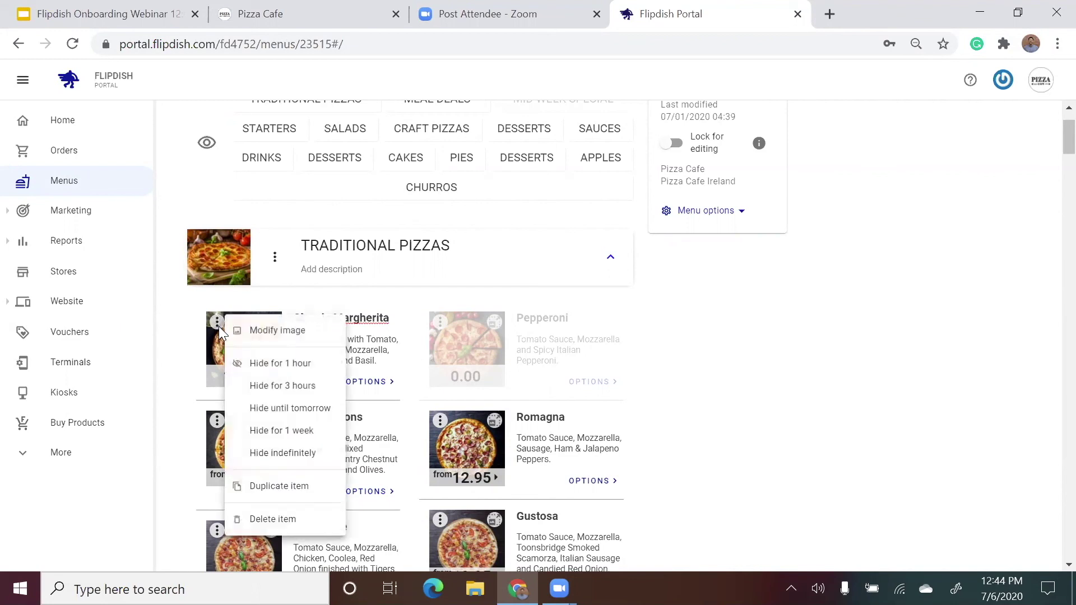
{"action": "left_click", "coordinate": [261, 332]}
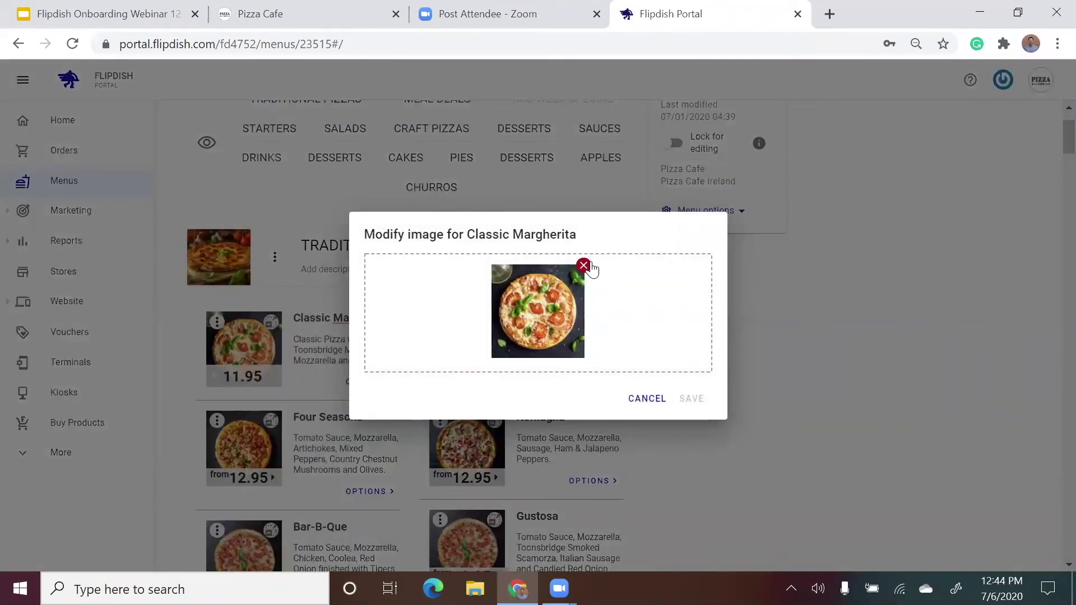
{"action": "left_click", "coordinate": [586, 266]}
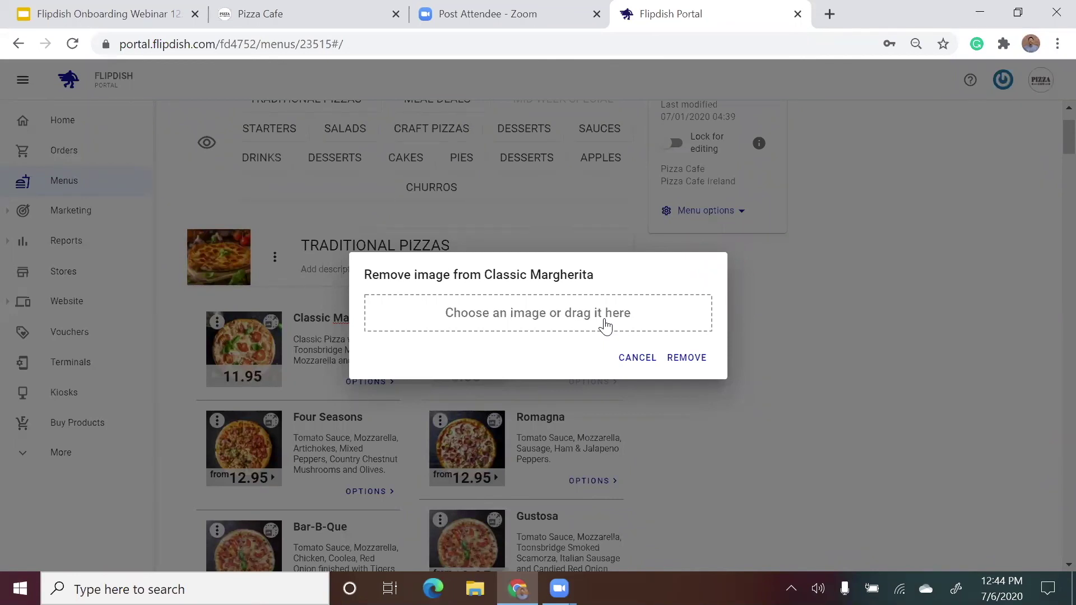
{"action": "left_click", "coordinate": [629, 364]}
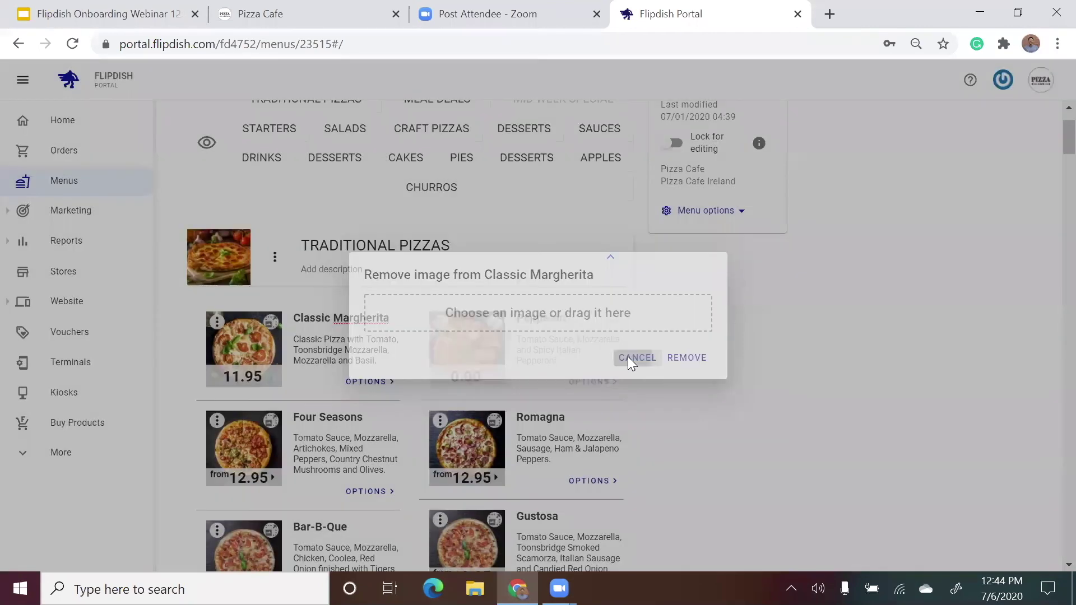